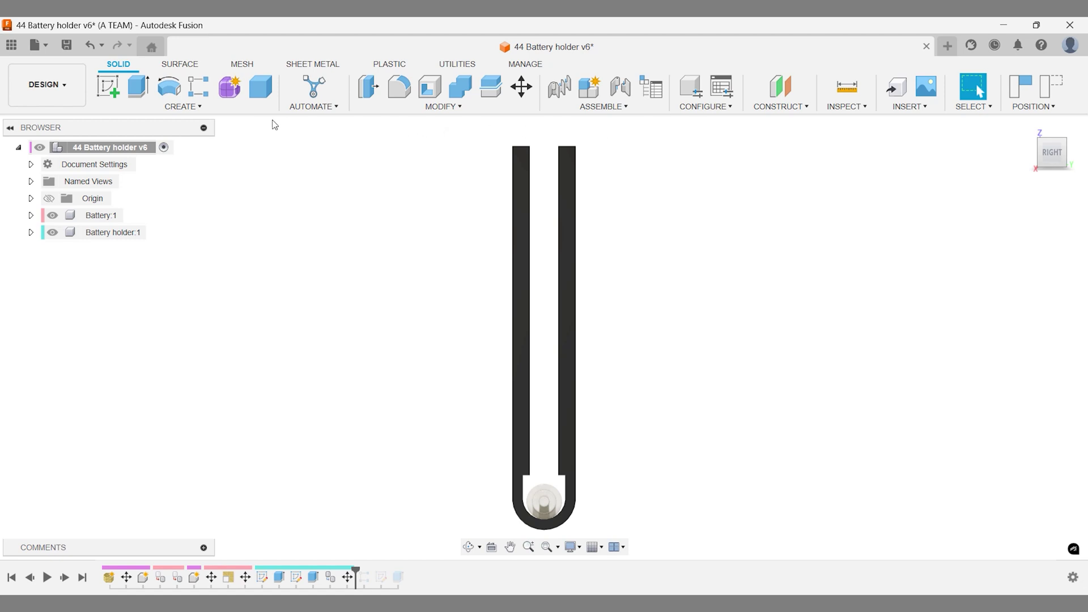
Launch the Rectangular Pattern command from the Create menu
click(207, 108)
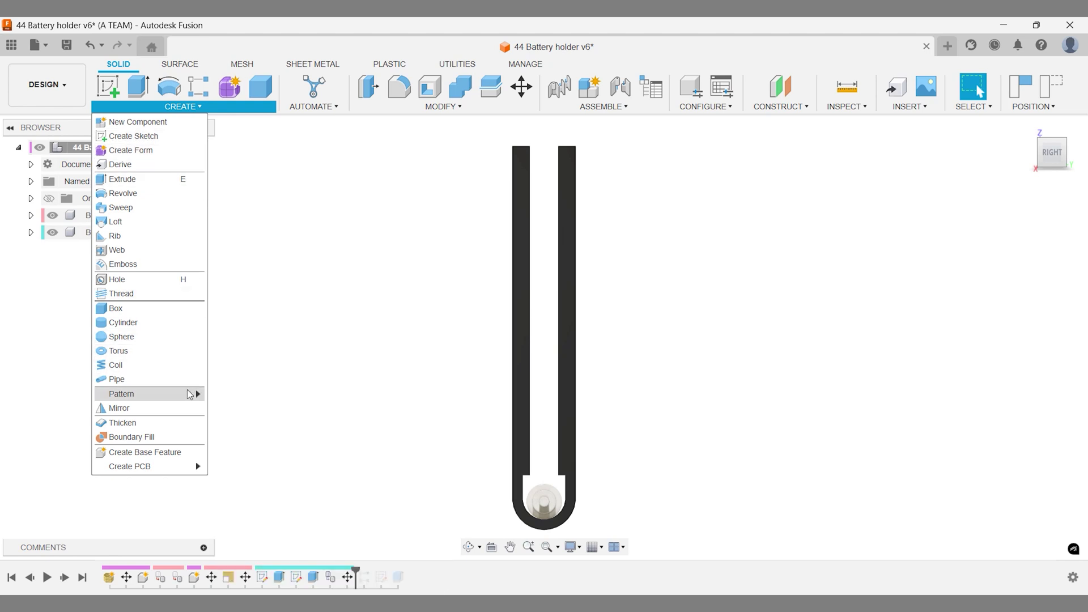
mouse_move(122, 393)
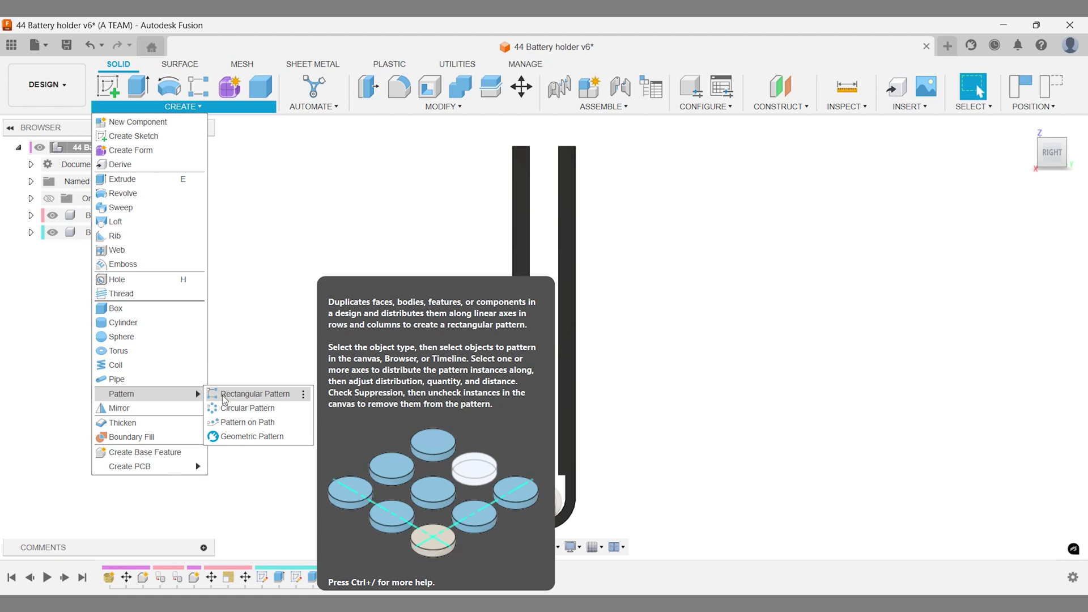
click(222, 396)
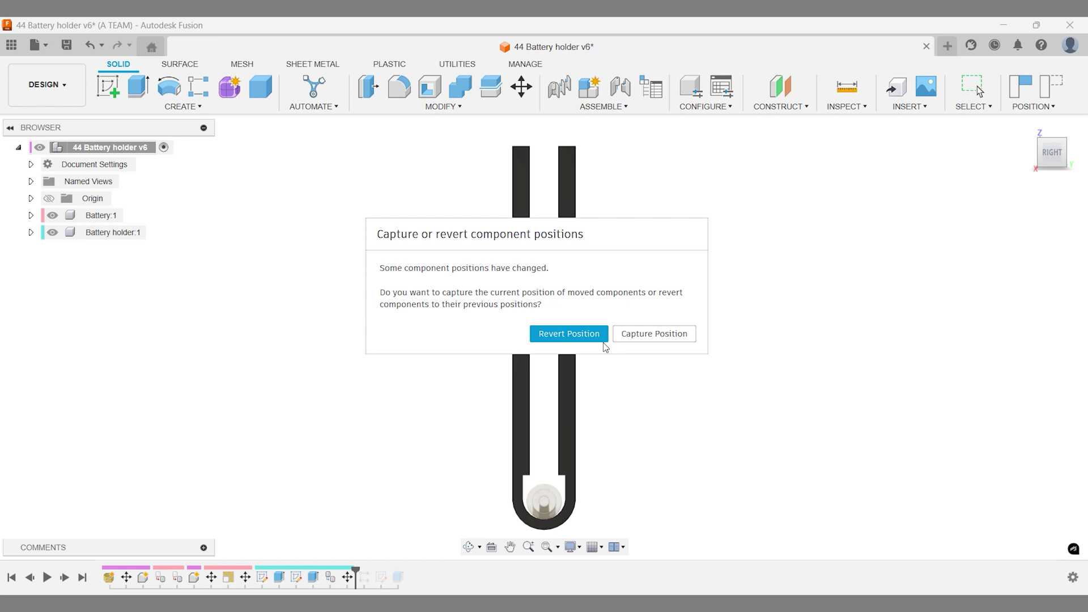
Capture the moved component positions so the components stay in place
click(651, 339)
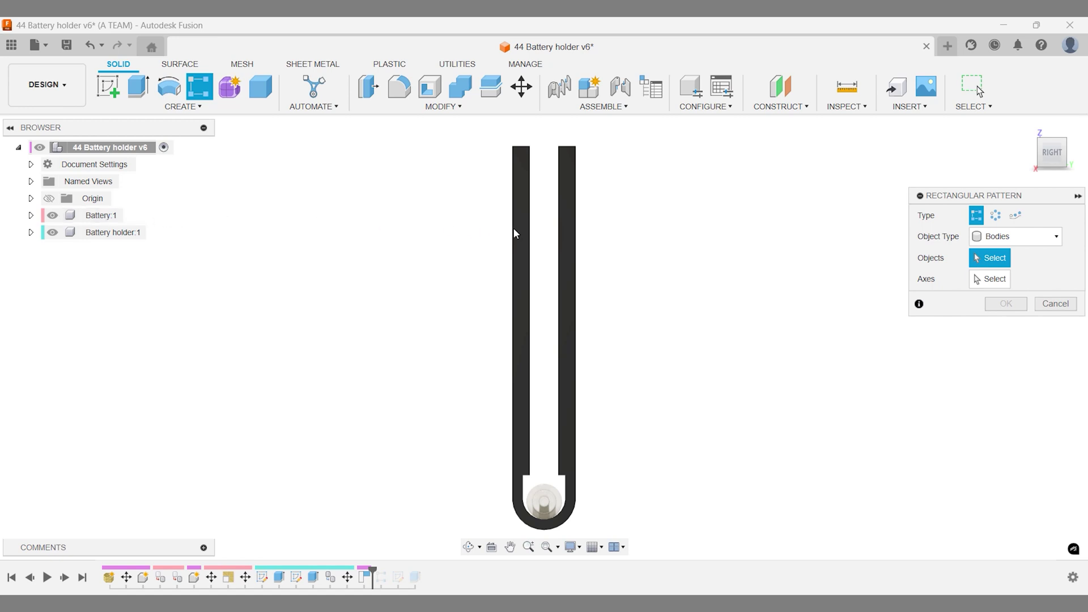
Set the pattern object type to Components, select Battery:1, and activate axis selection
click(988, 238)
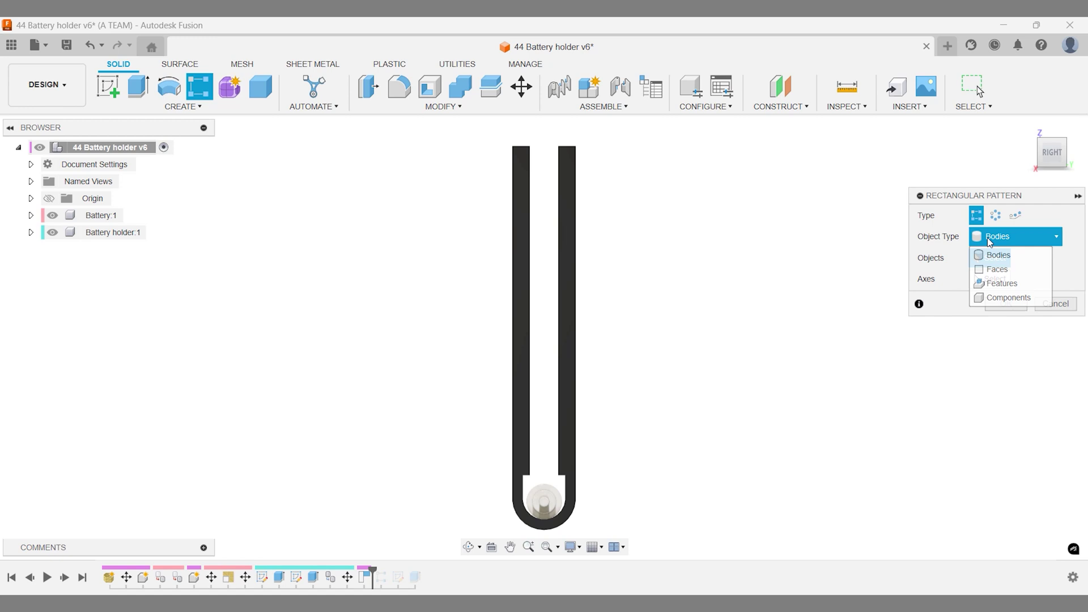
click(1004, 298)
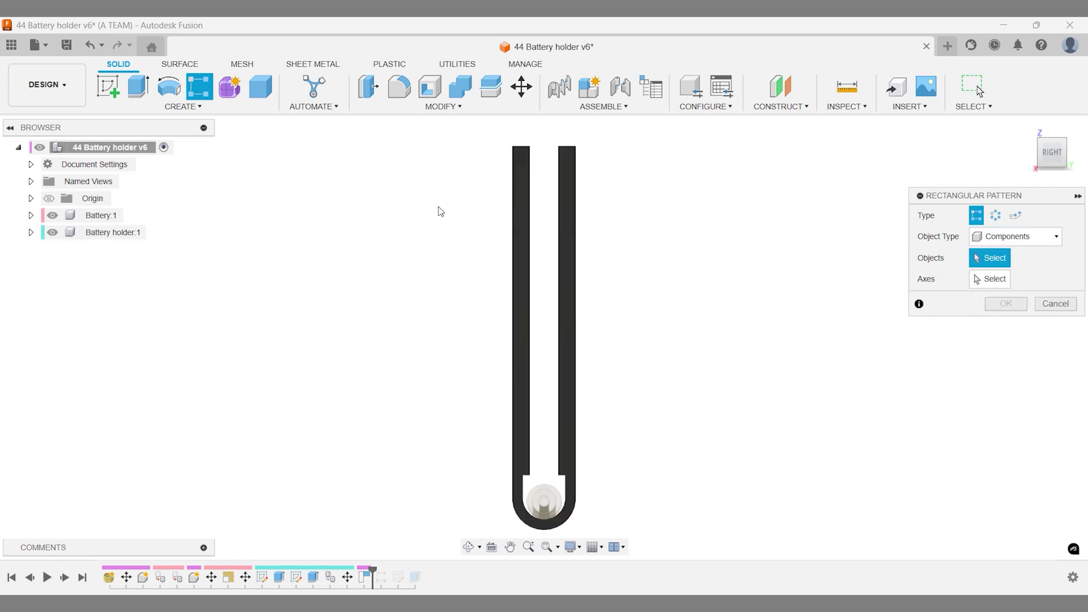
click(102, 216)
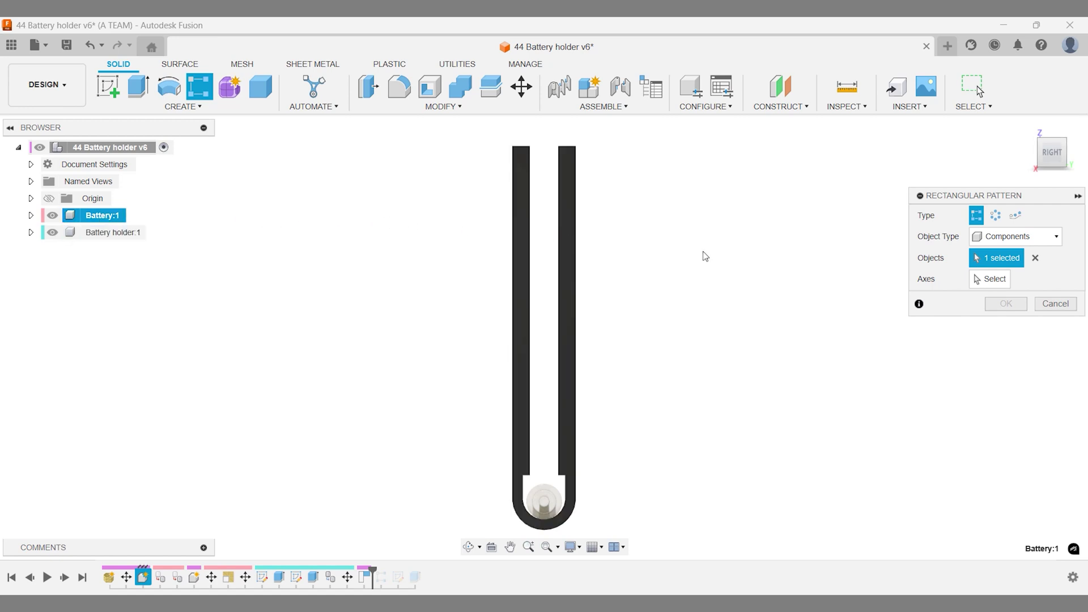
click(985, 281)
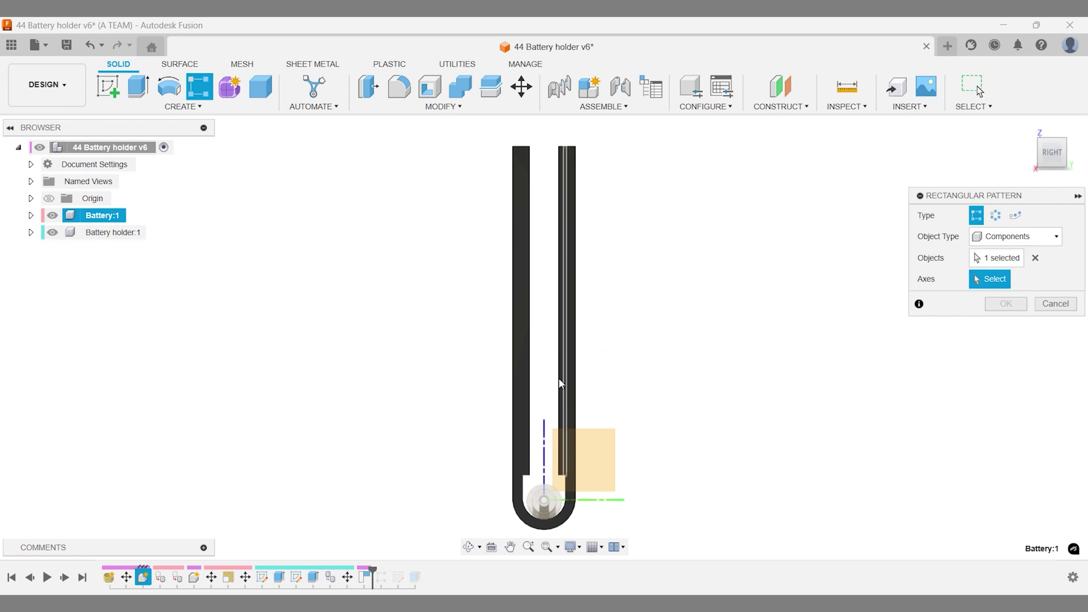
Use the vertical axis and stretch three battery copies 95.241 mm up the holder
click(544, 429)
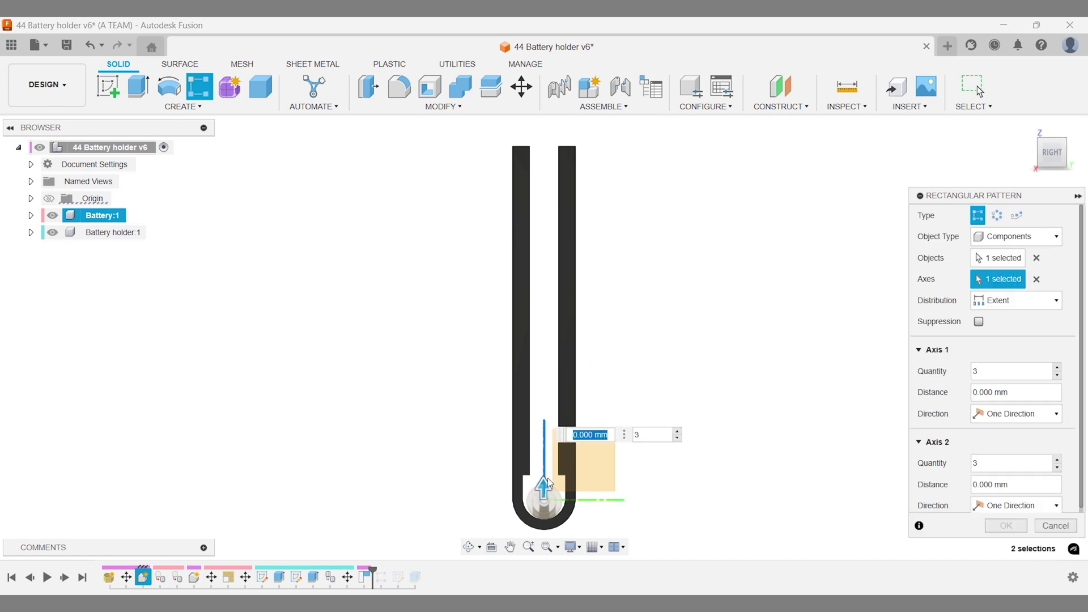
drag(544, 487, 548, 152)
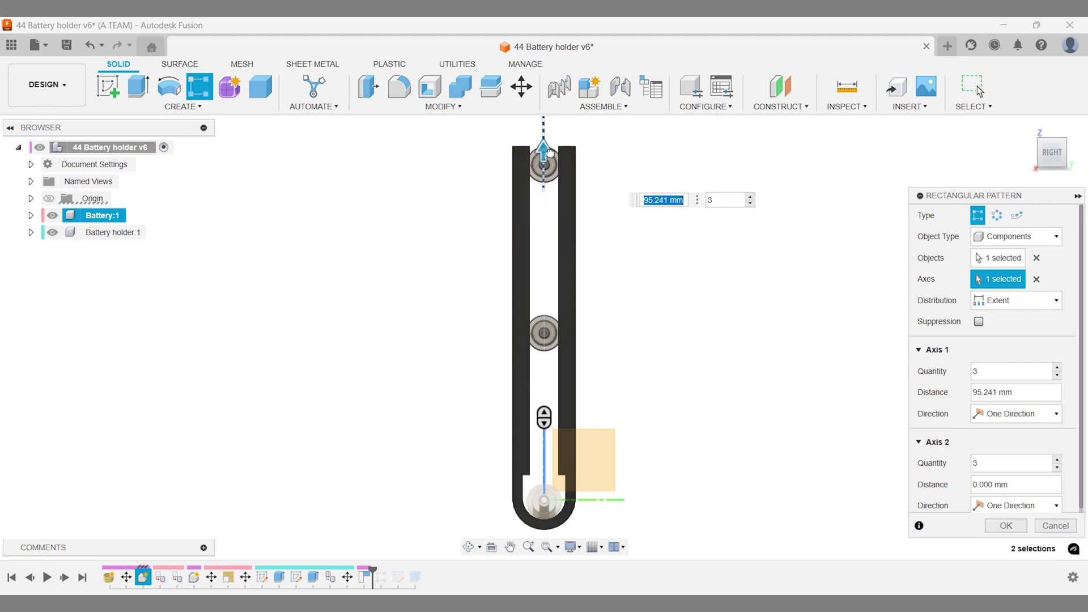
key(Tab)
drag(948, 195, 879, 147)
drag(891, 490, 889, 568)
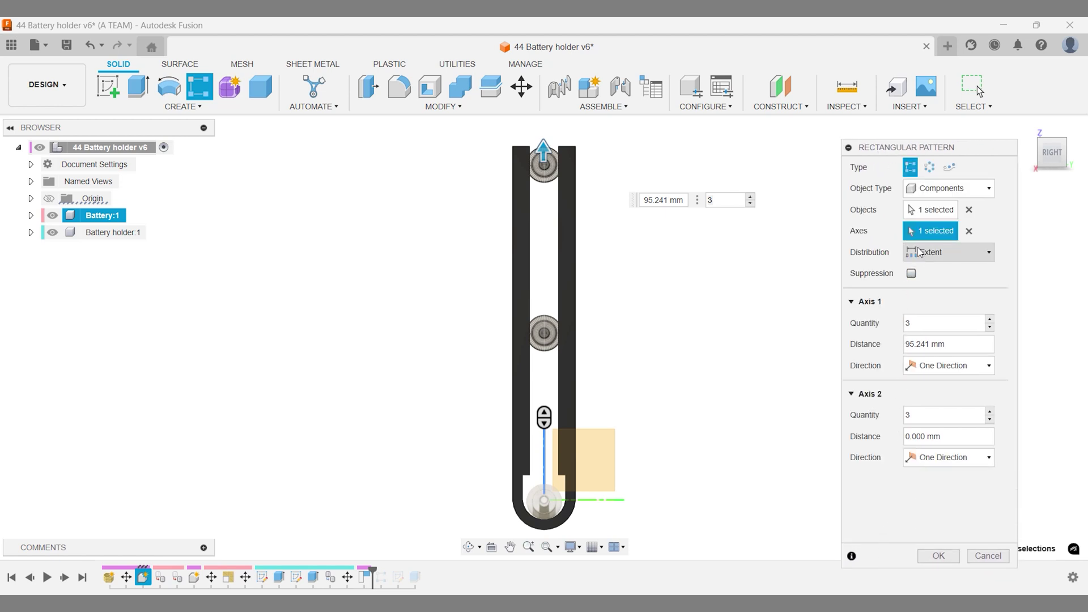
Use Spacing distribution with 10 mm distance and raise the quantity to ten batteries
click(920, 252)
click(927, 283)
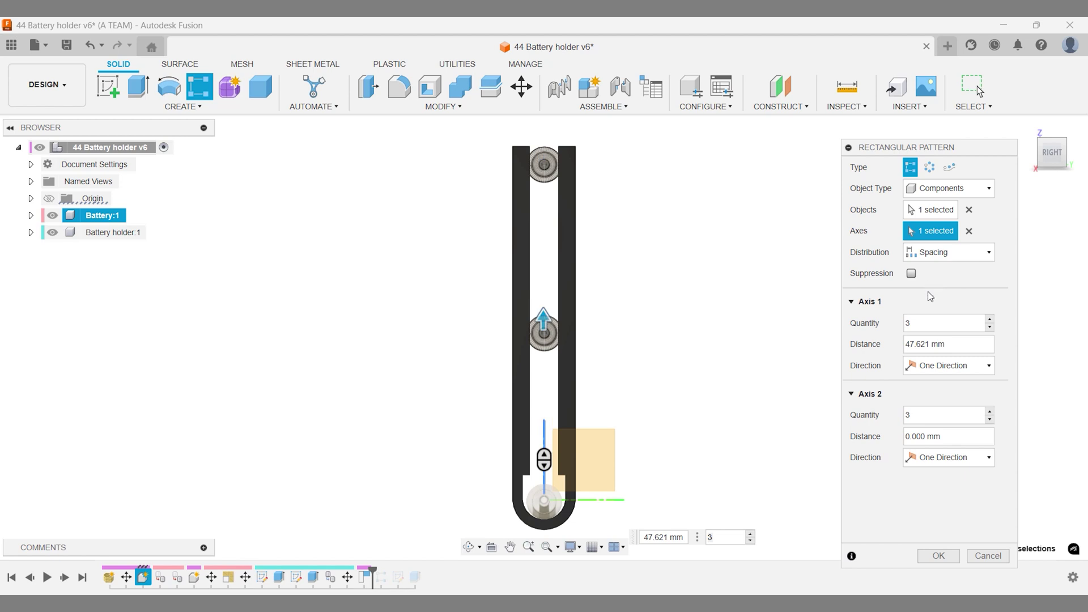
drag(968, 344, 891, 349)
text(10)
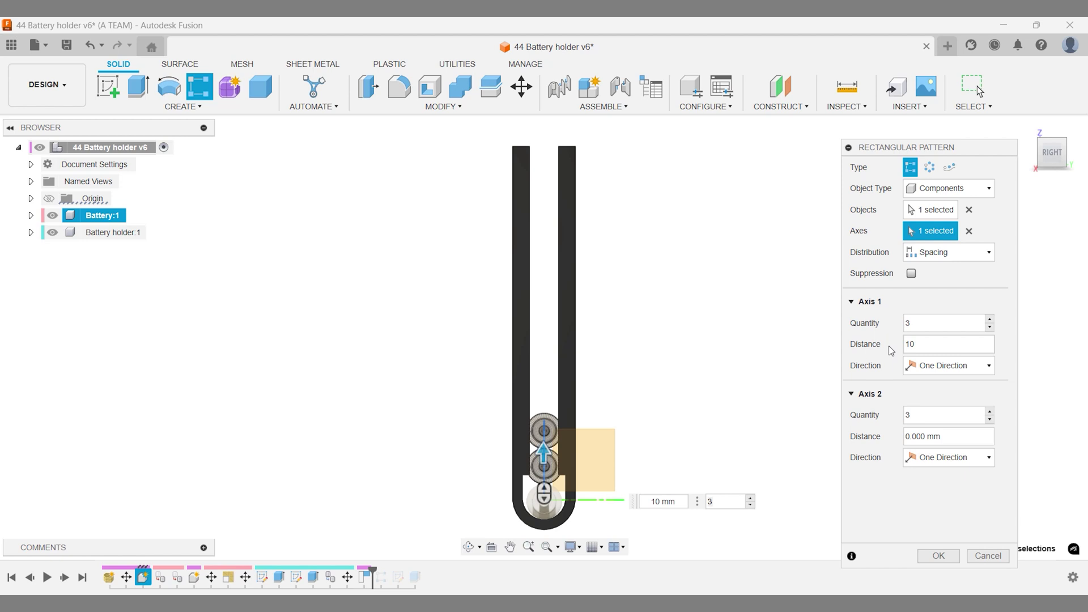
click(750, 498)
click(749, 499)
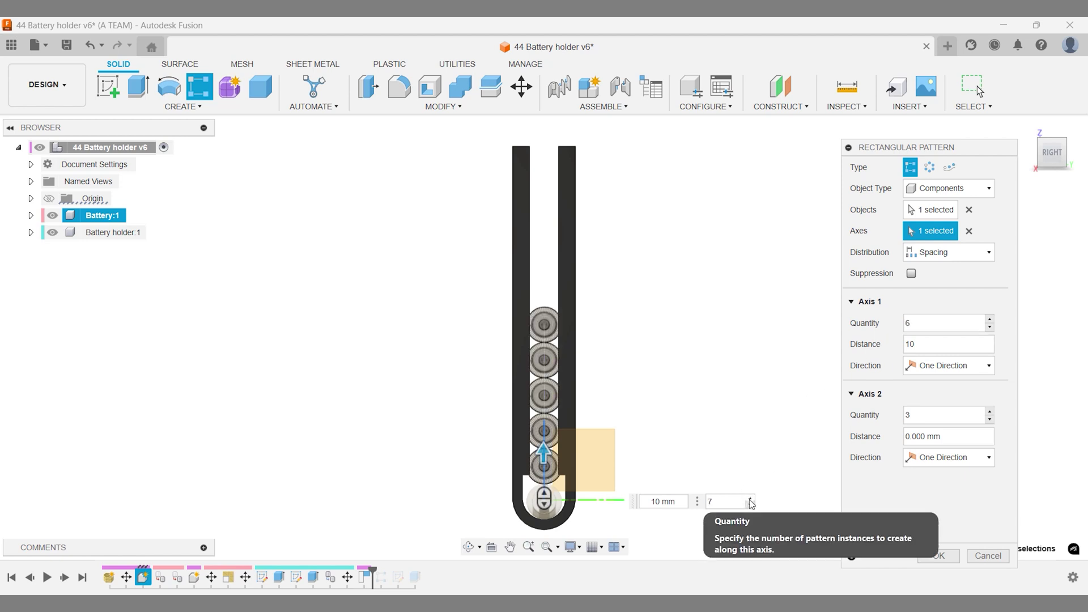
click(750, 498)
click(749, 498)
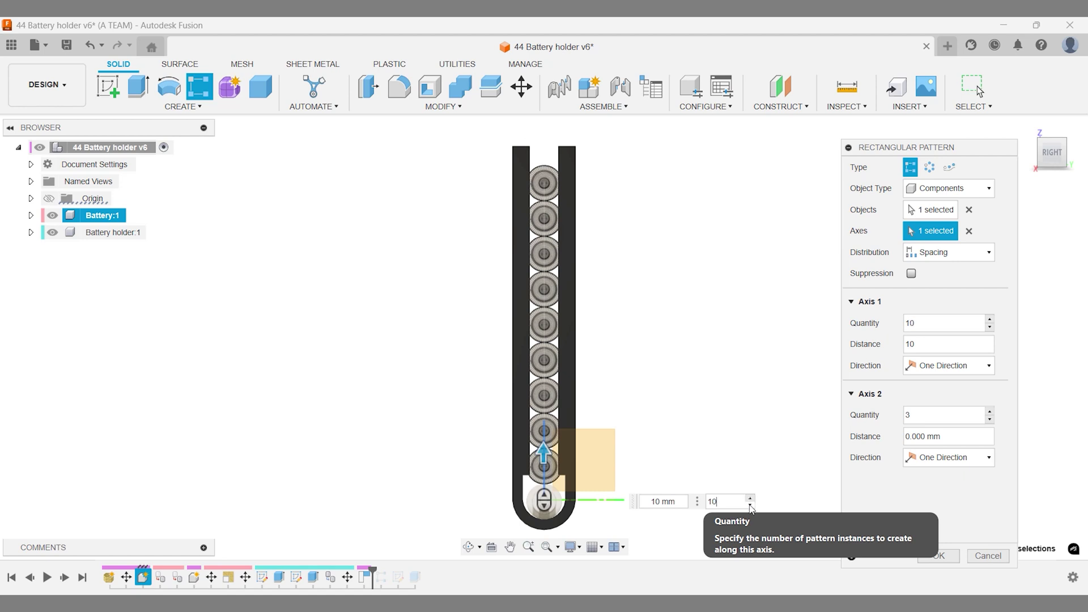
Apply the pattern, adding Battery:11 through Battery:19 to the holder
click(928, 557)
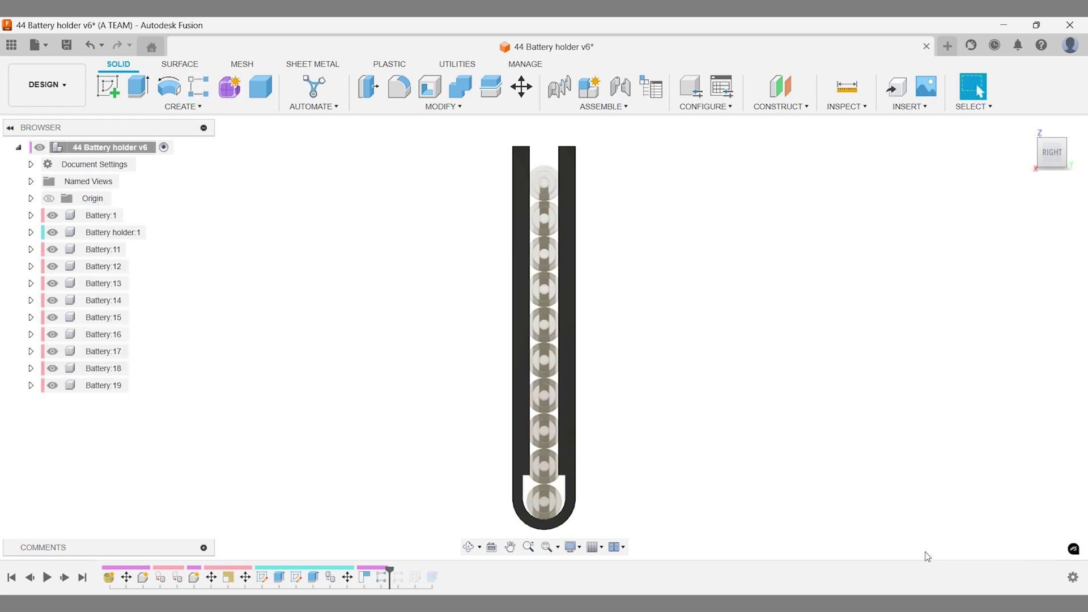